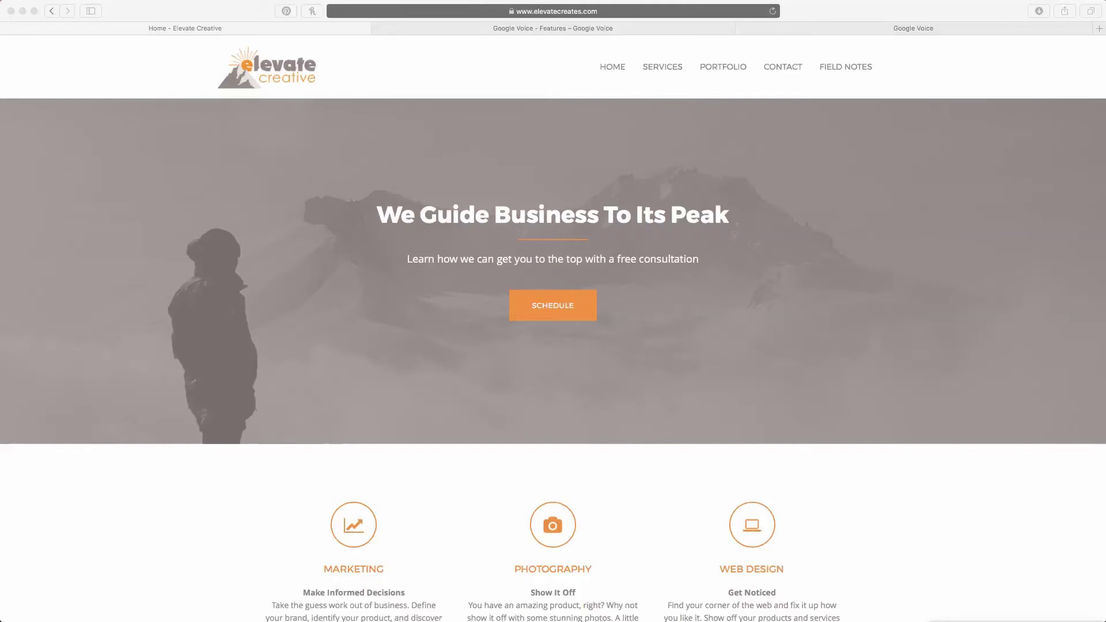
- Browse the Google Voice features: voicemail transcription, one number, international calling, SMS to email, share voicemails, block callers, conference calls and number porting
left_click(553, 28)
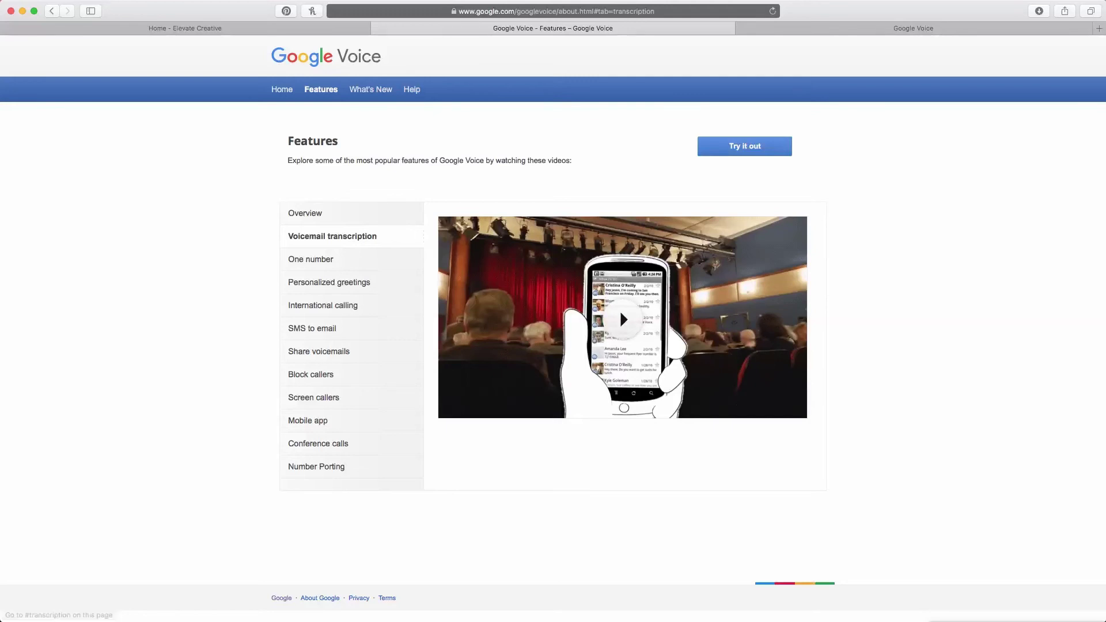
left_click(312, 259)
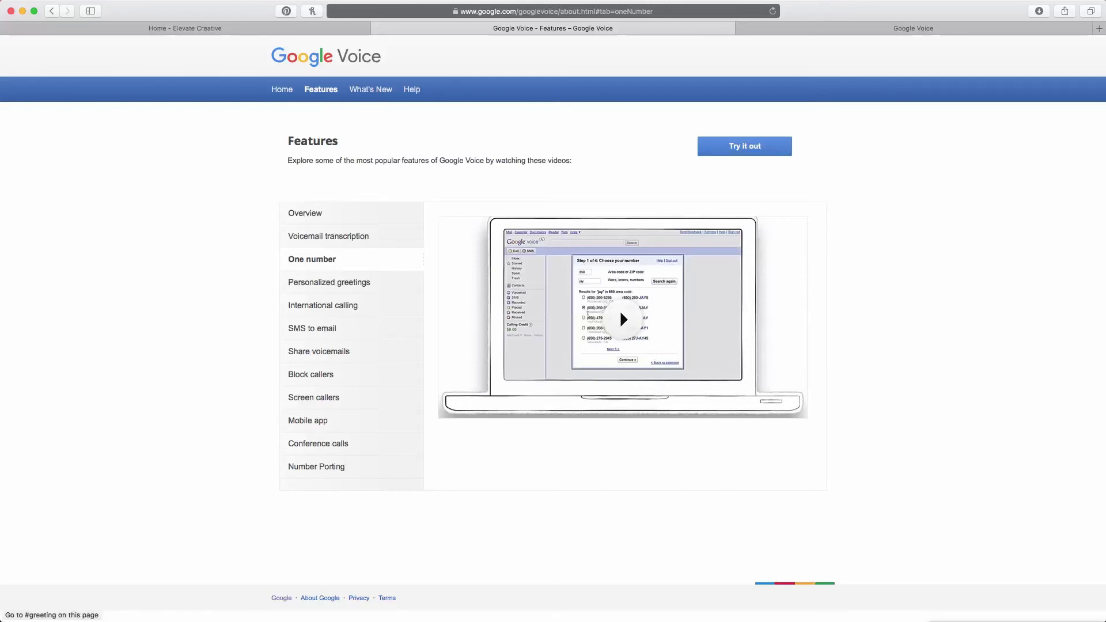
left_click(326, 305)
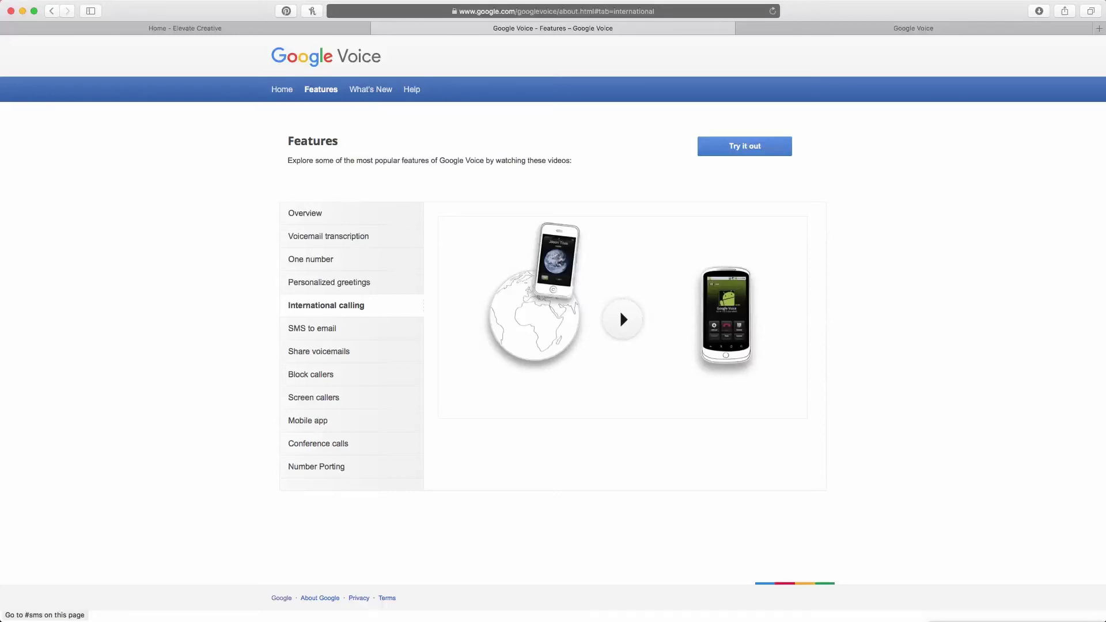
left_click(312, 328)
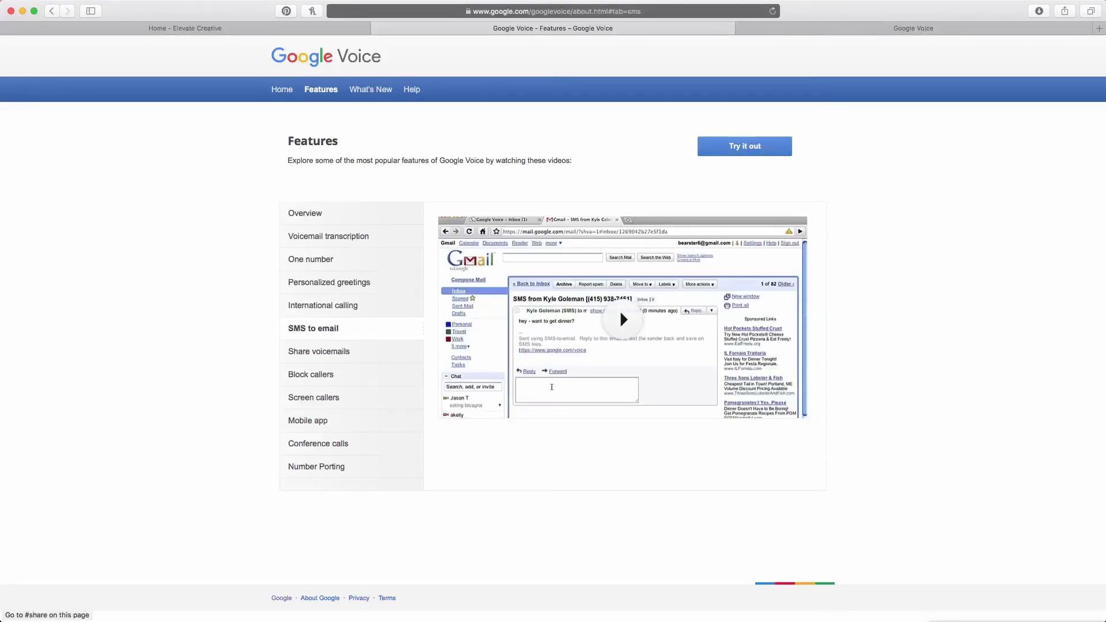
left_click(320, 352)
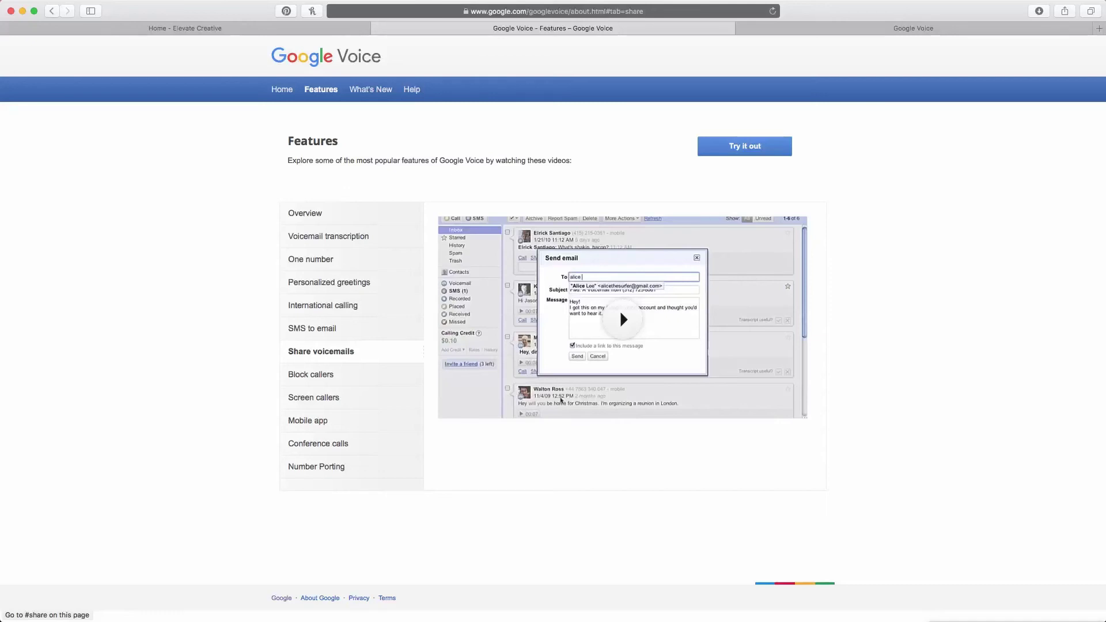
left_click(311, 374)
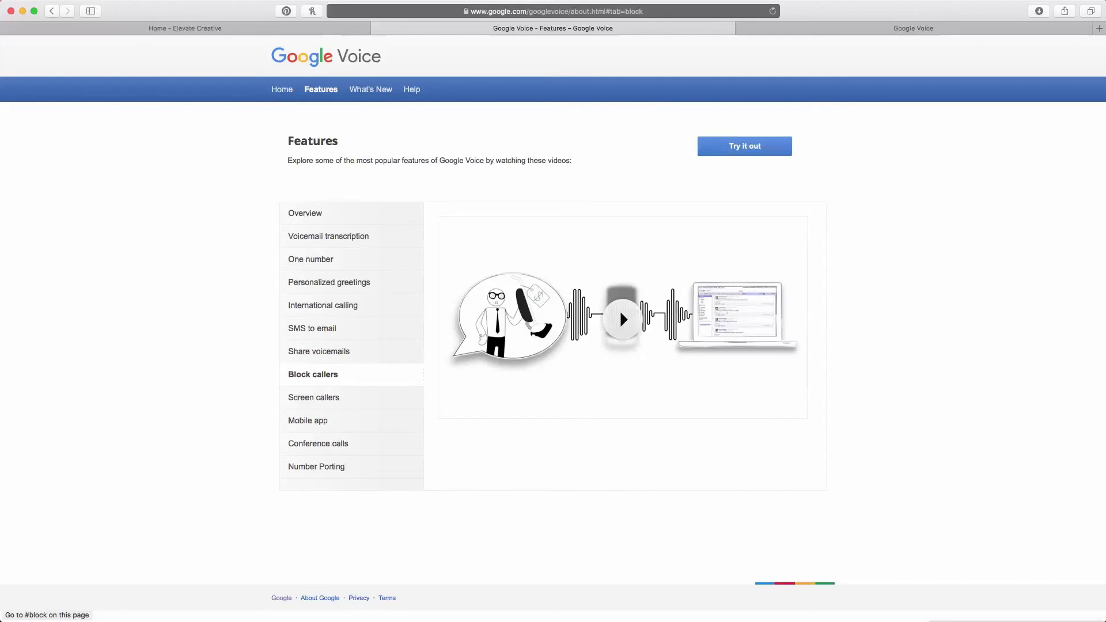
left_click(320, 444)
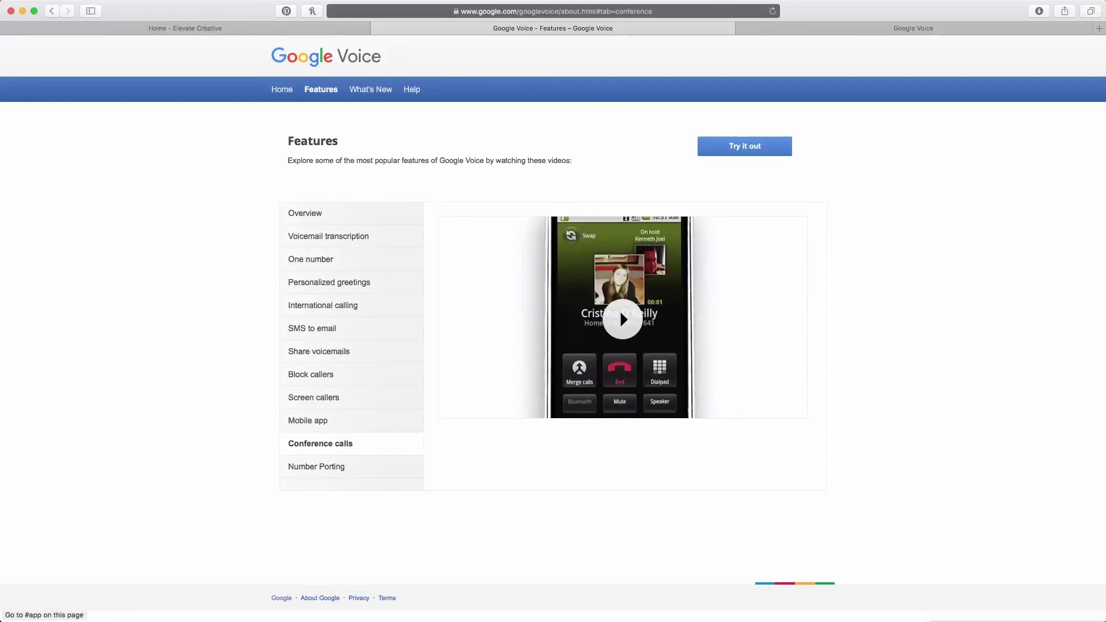
left_click(318, 466)
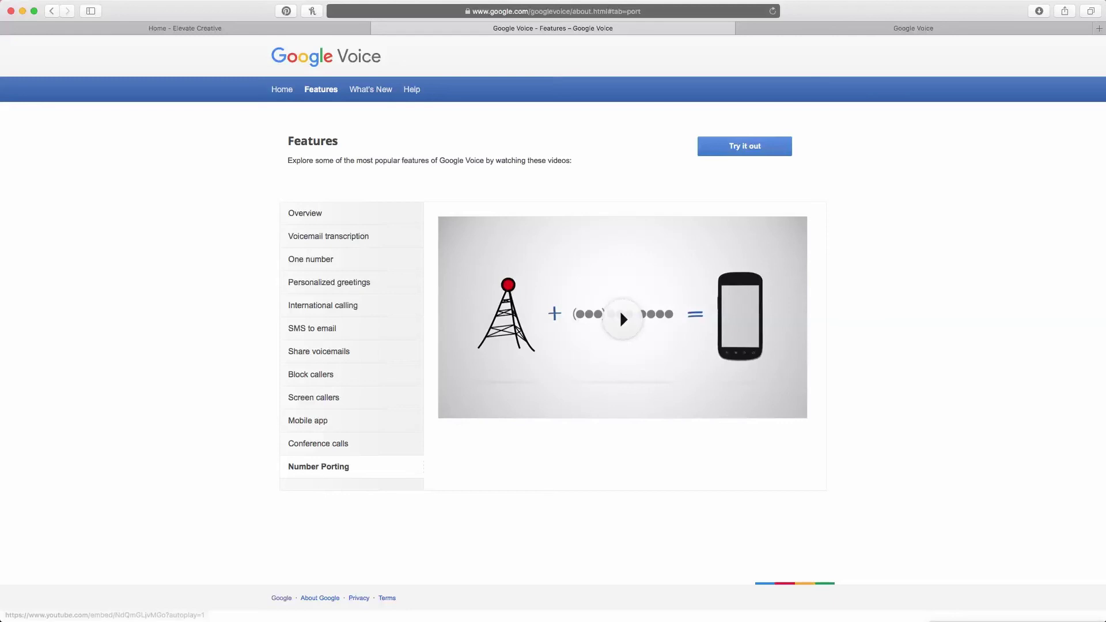
- Start the web sign-up from the Google Voice home page and accept the terms to reach the number selection
key("ctrl+Tab")
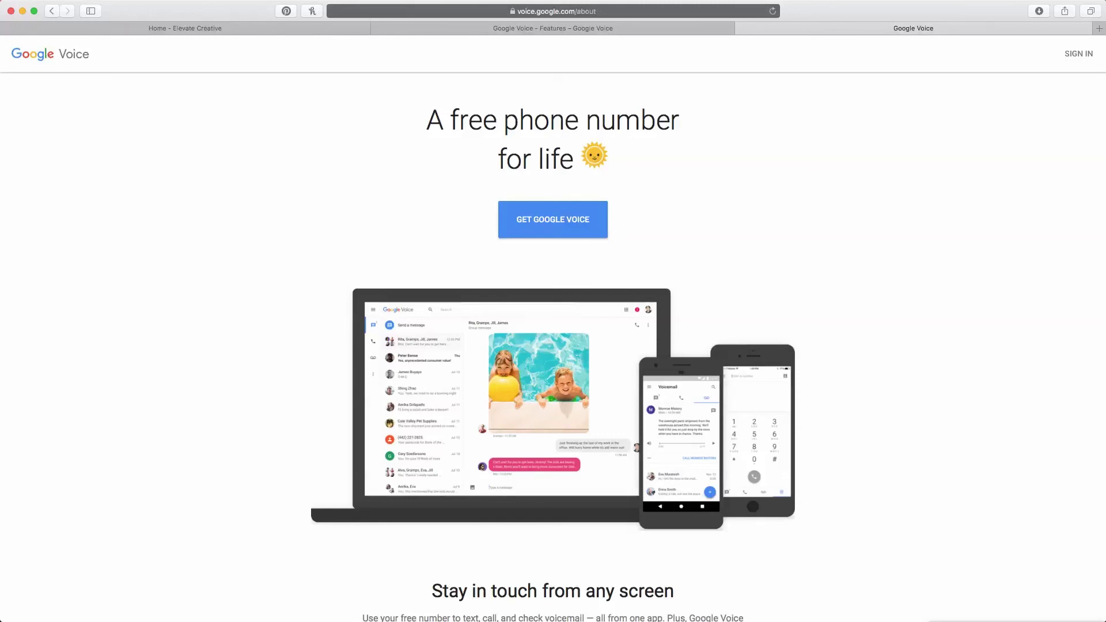
key("super+Tab")
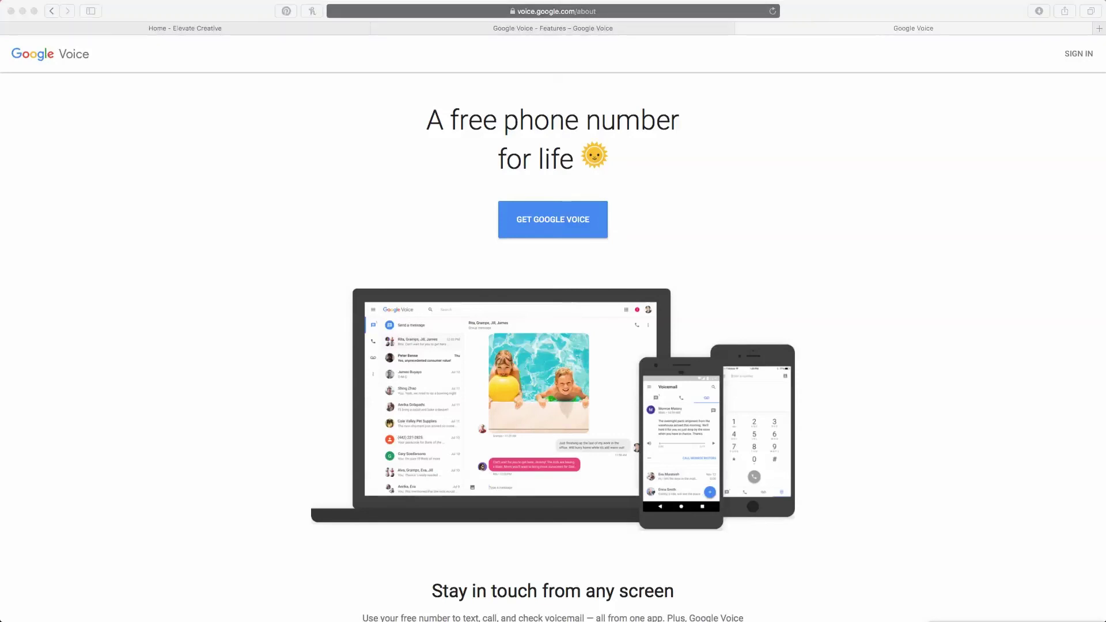
key("super+Tab")
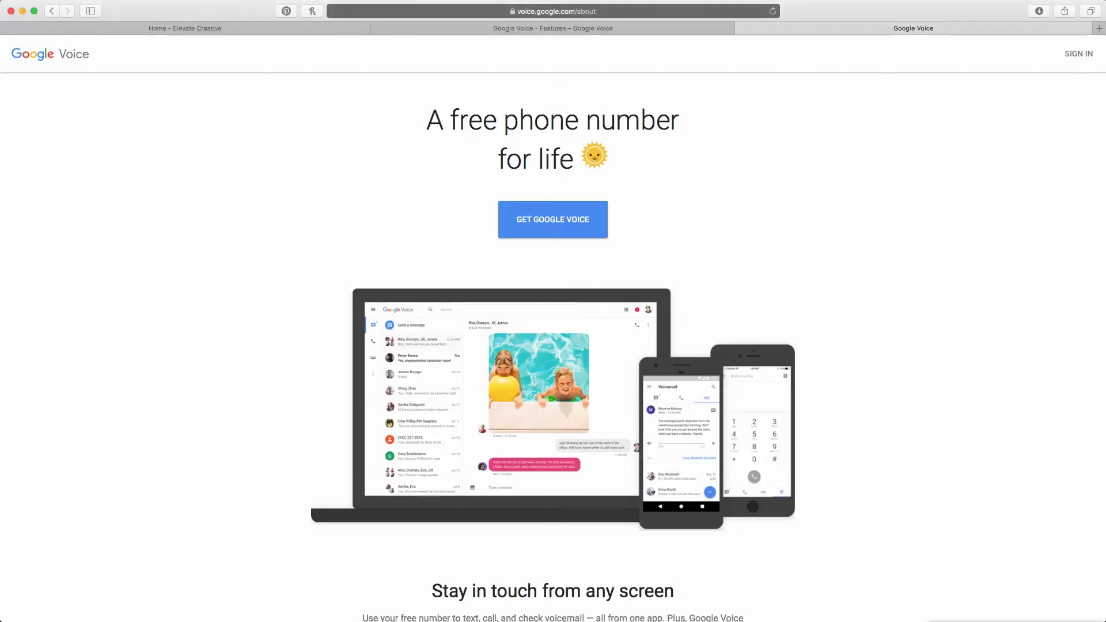
left_click(553, 219)
left_click(553, 342)
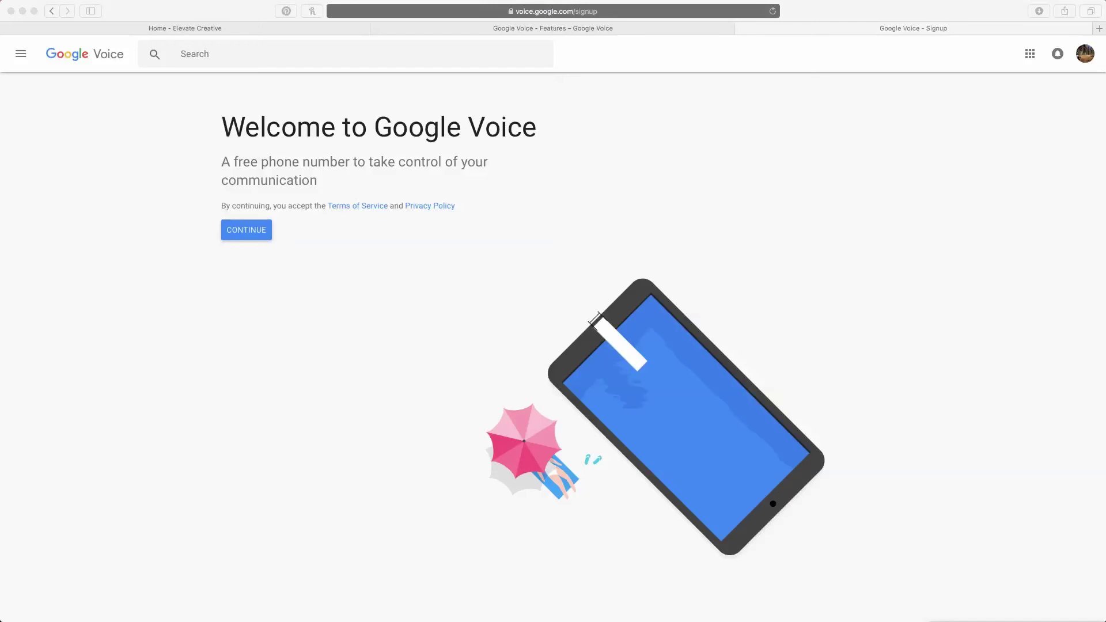
left_click(430, 207)
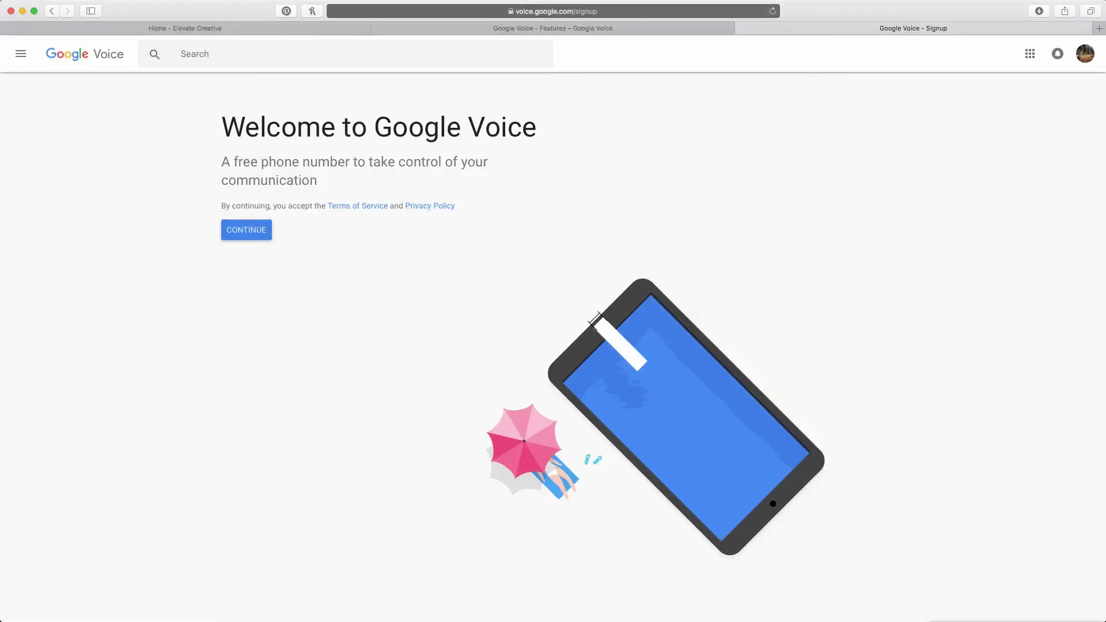
left_click(246, 230)
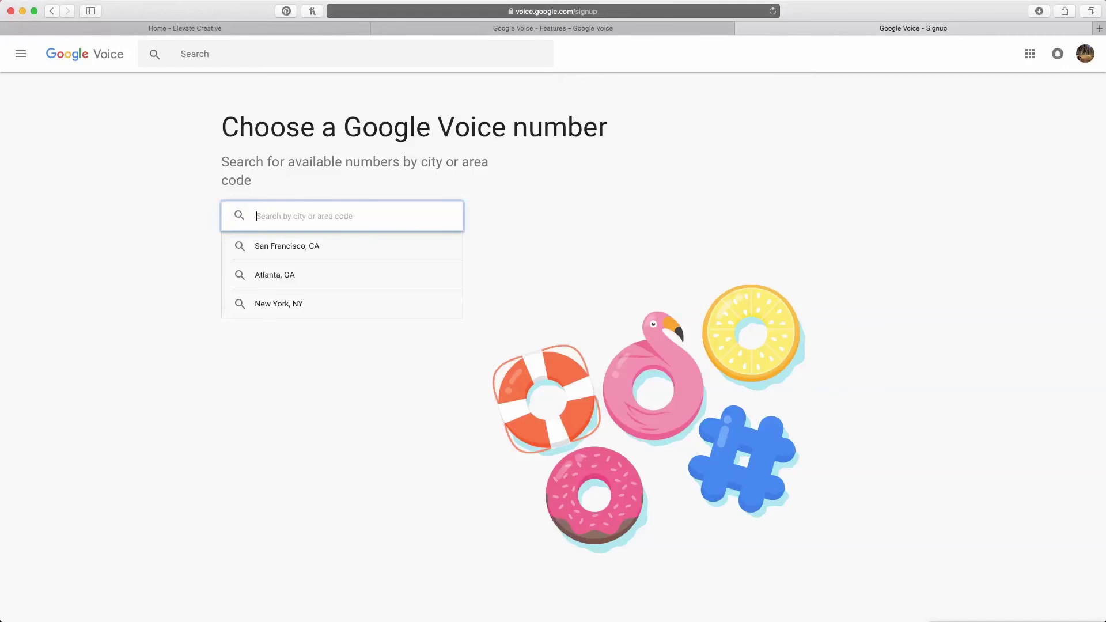
- Search for available numbers in "Grants Pass, Or" and choose the suggested city Ashland, OR
type("Grants Pass, ROg")
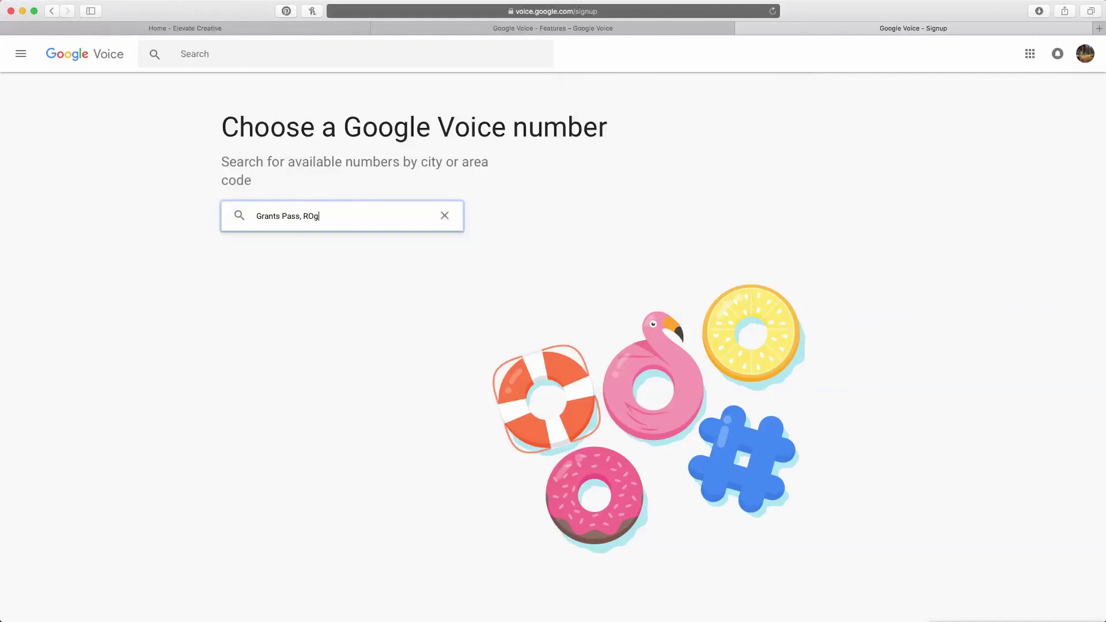
key("BackSpace")
key("BackSpace")
key("BackSpace")
type("Org")
key("BackSpace")
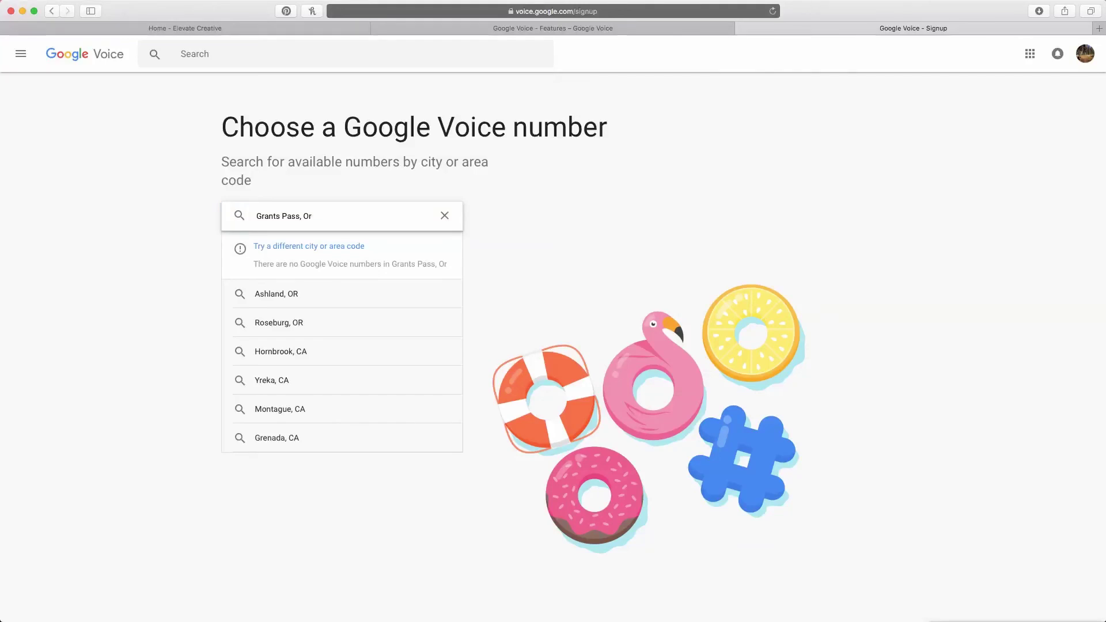
key("Down")
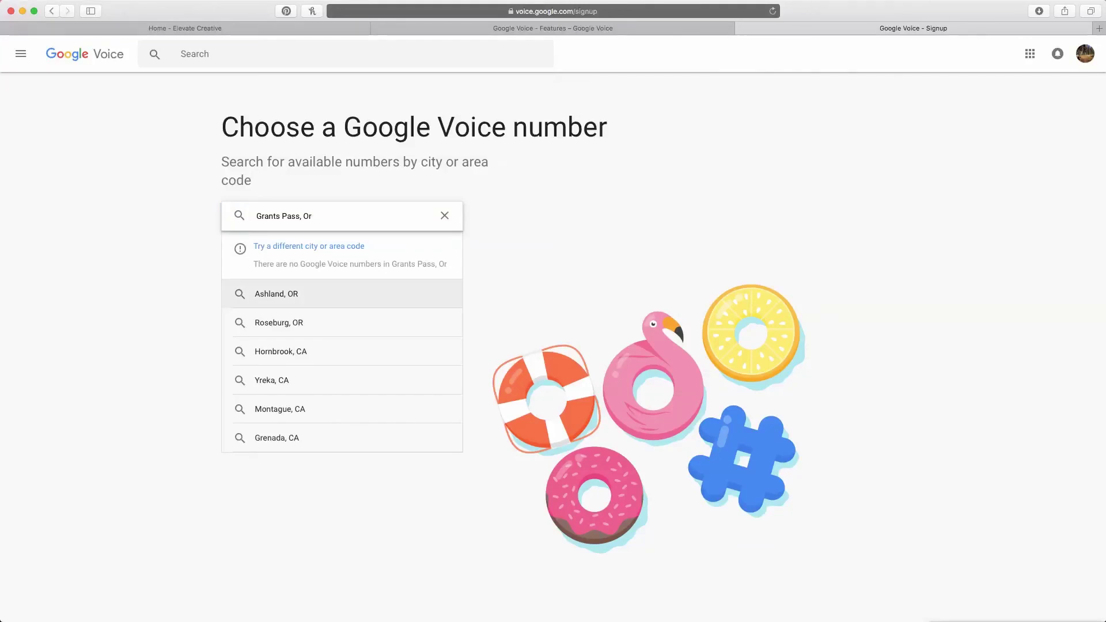
key("Return")
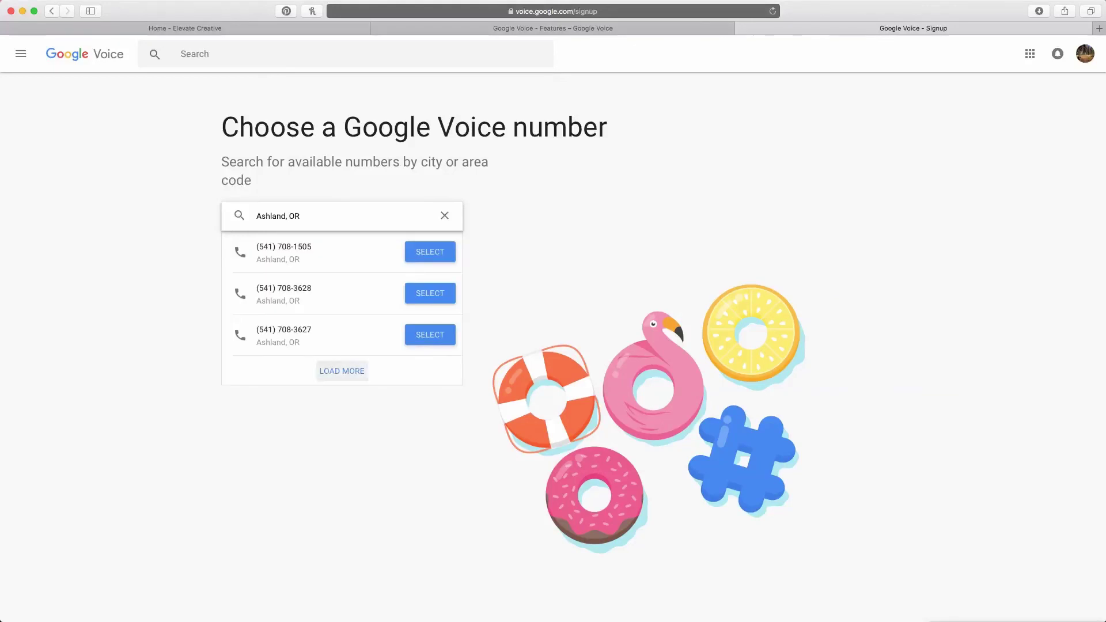
- Load more Ashland numbers, select the third one, and start linking a phone with verification by phone call
left_click(342, 371)
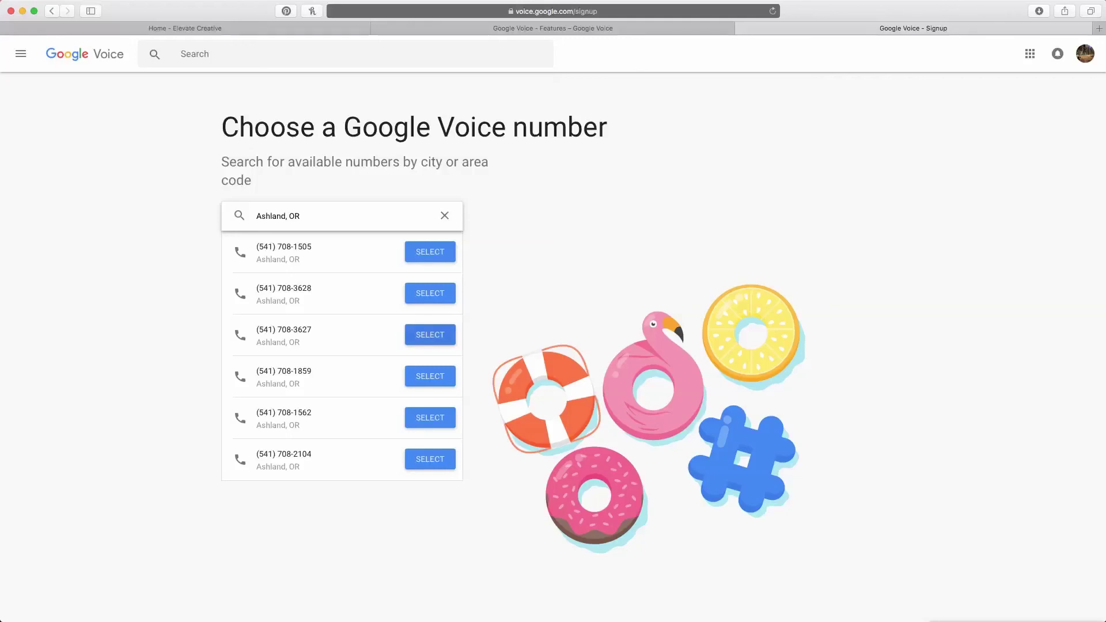
left_click(430, 335)
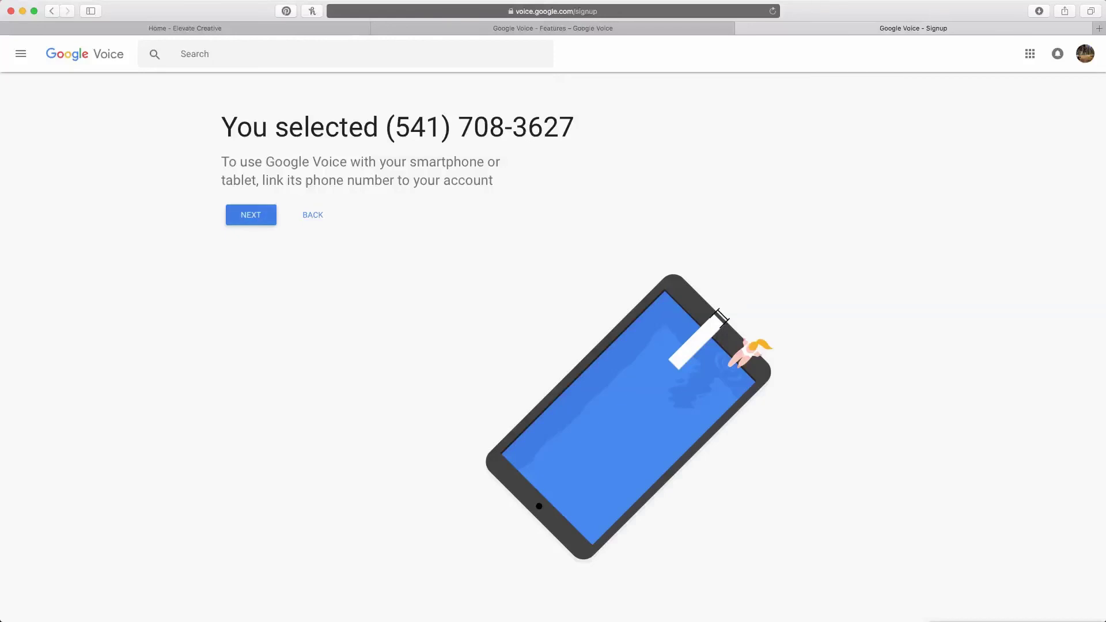
left_click(251, 215)
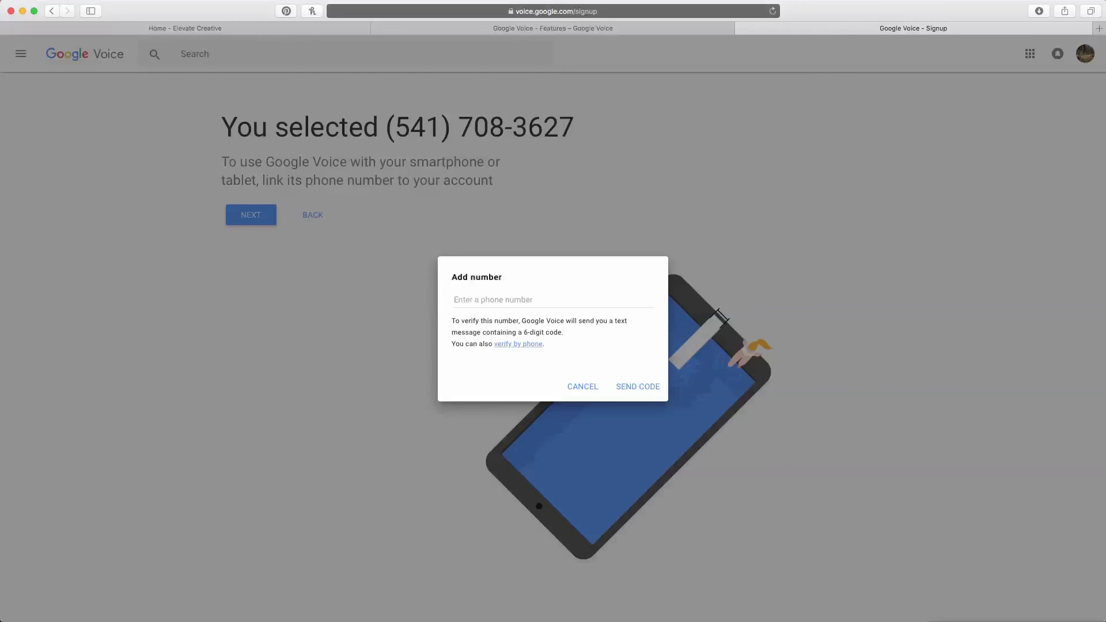
left_click(518, 343)
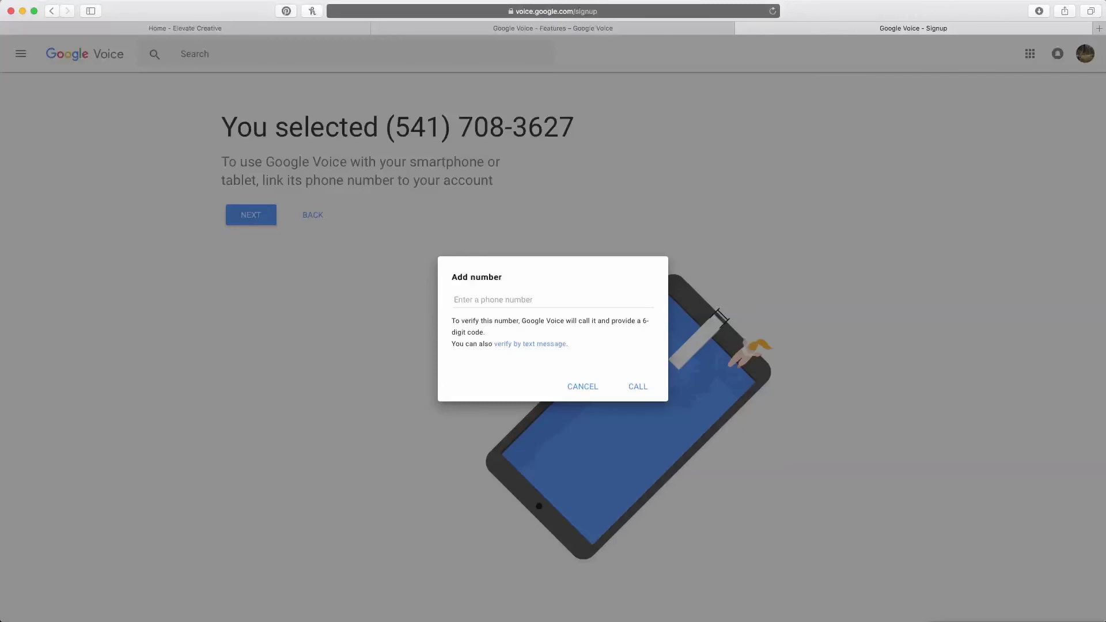
- Switch to the browser window with the existing Google Voice account, review its calls and voicemail, and open the settings
key("ctrl+Up")
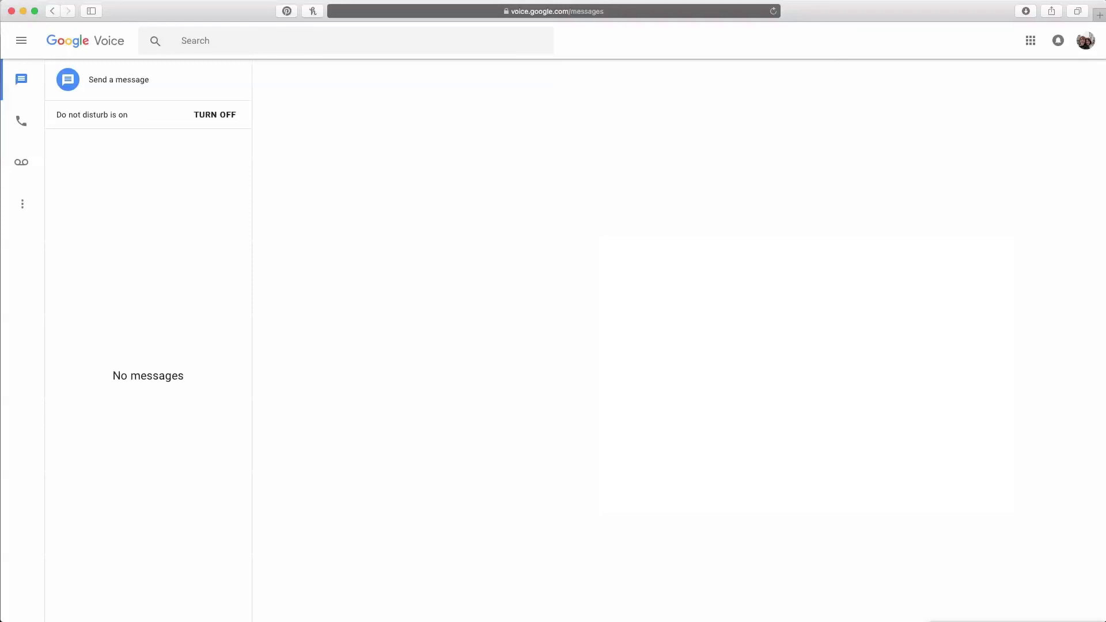
left_click(21, 121)
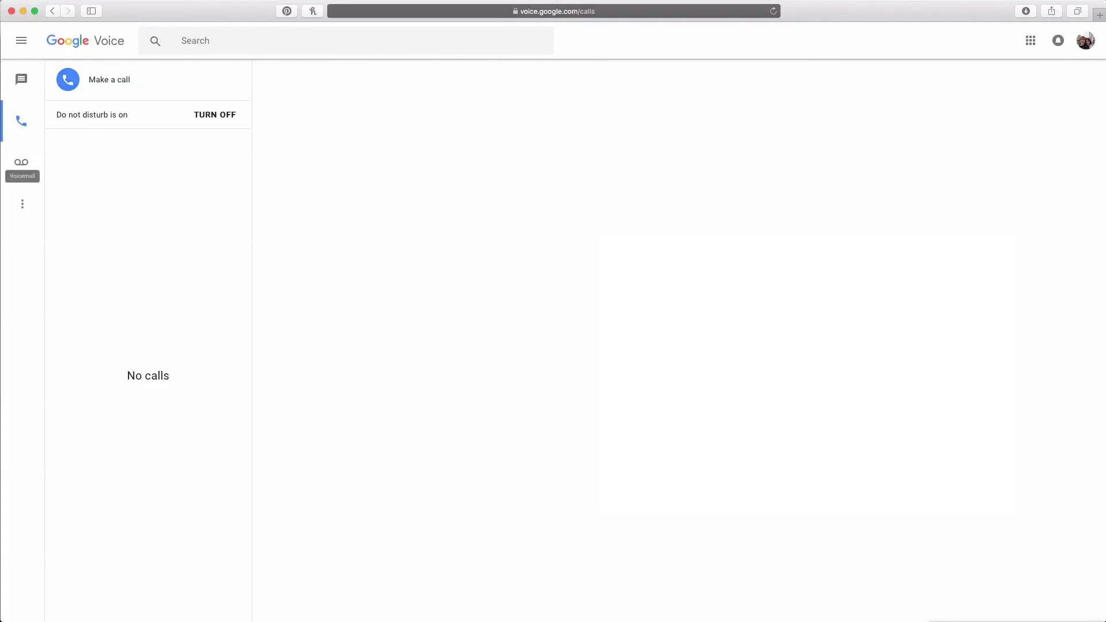
left_click(21, 162)
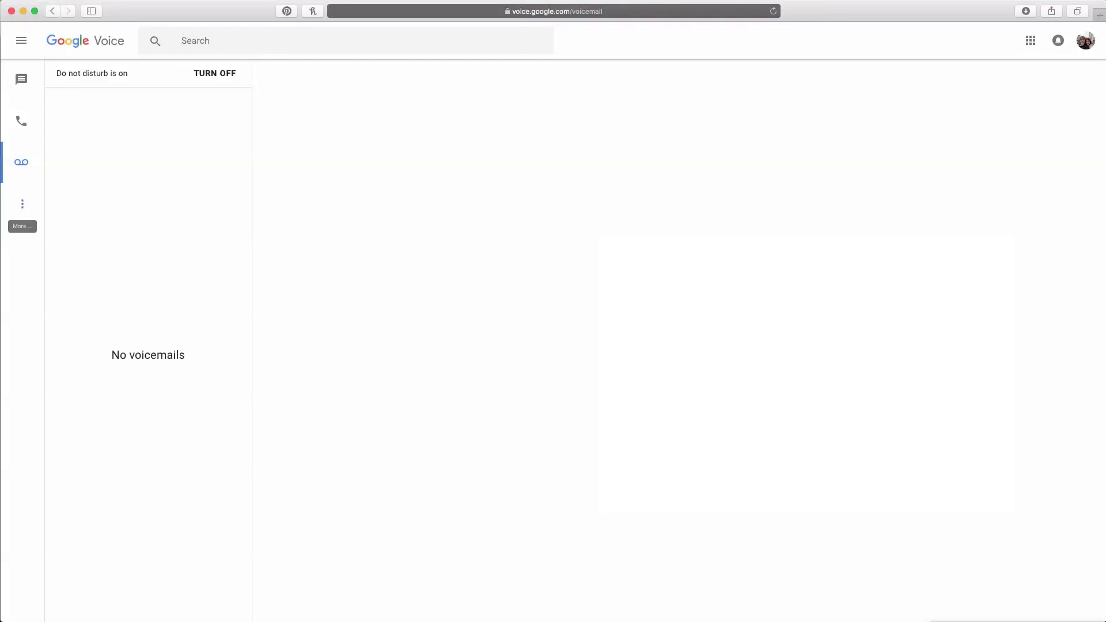
left_click(22, 203)
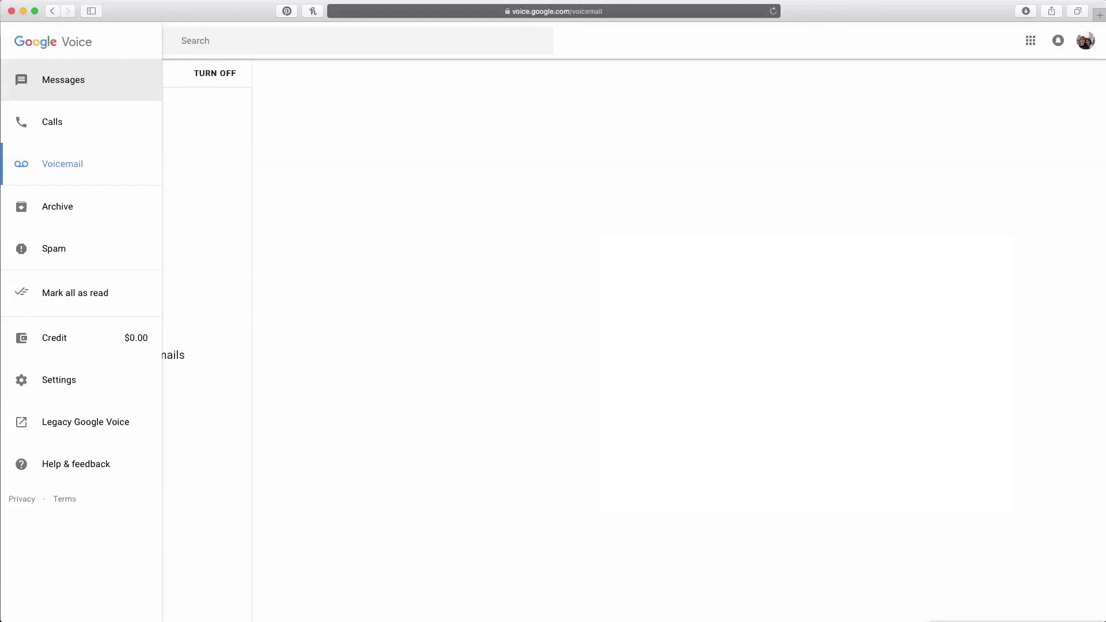
left_click(59, 380)
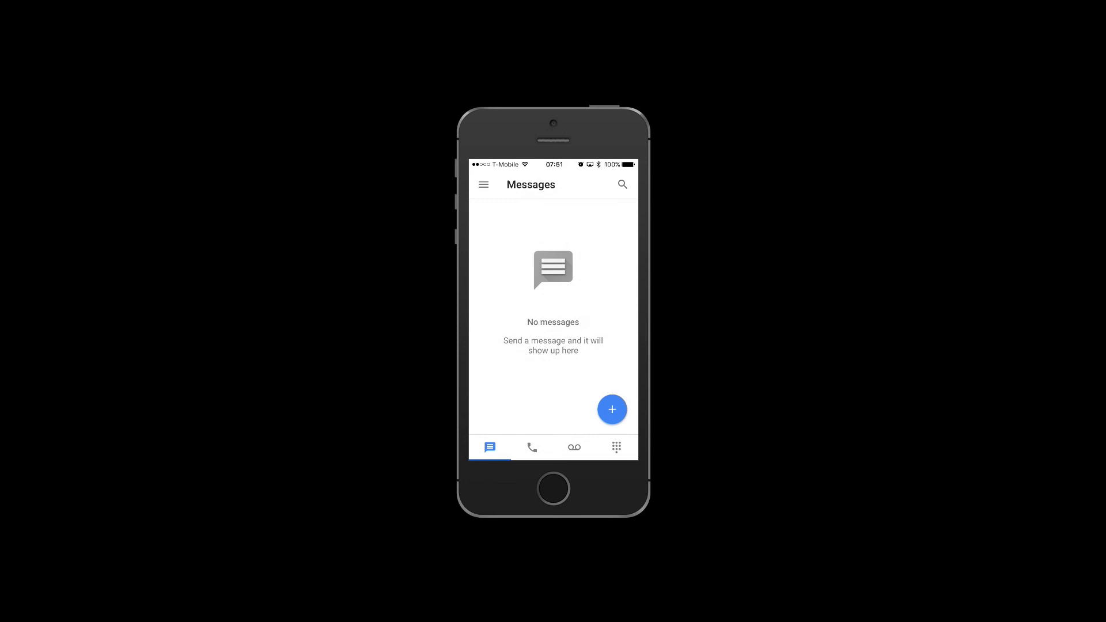
- In the Google Voice mobile app, check the calls and voicemail lists, and call the contact's phone number from the keypad
left_click(531, 448)
left_click(574, 447)
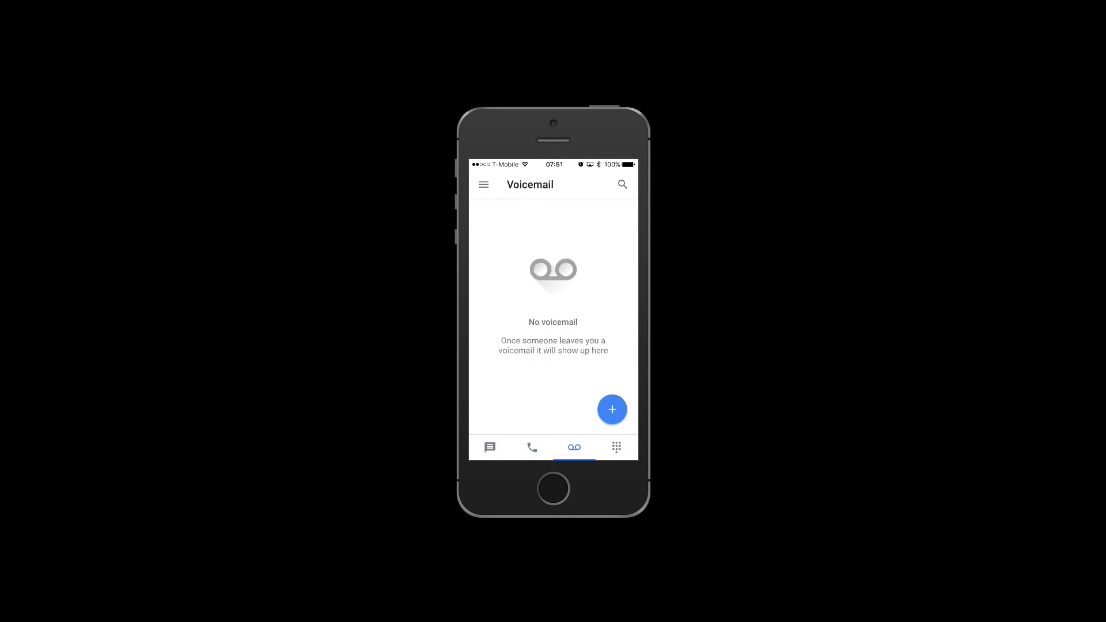
left_click(616, 447)
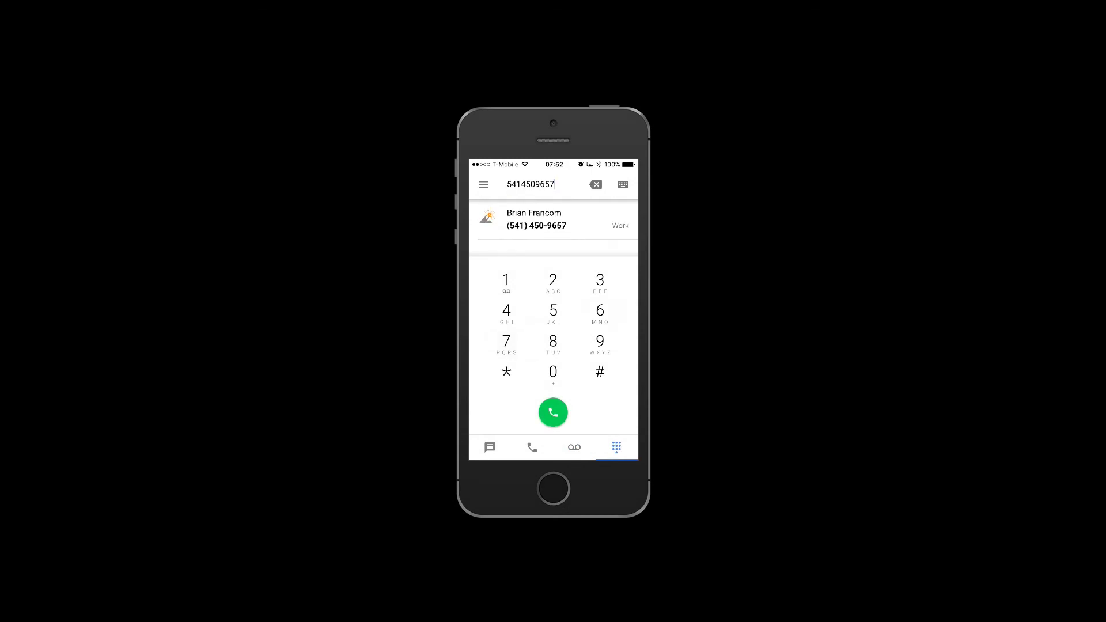
left_click(552, 413)
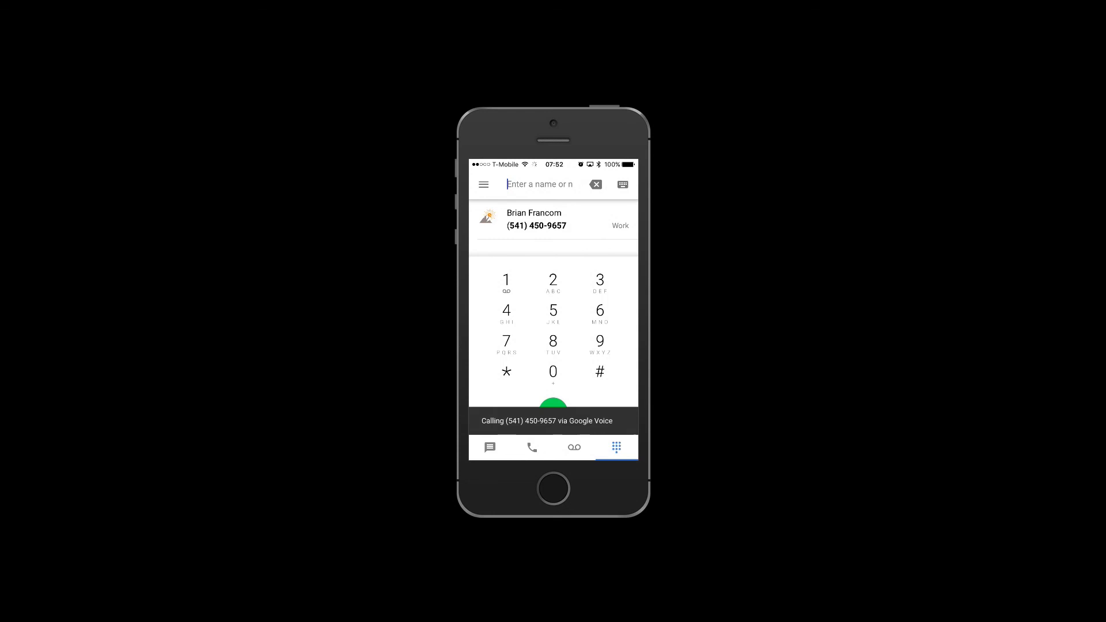